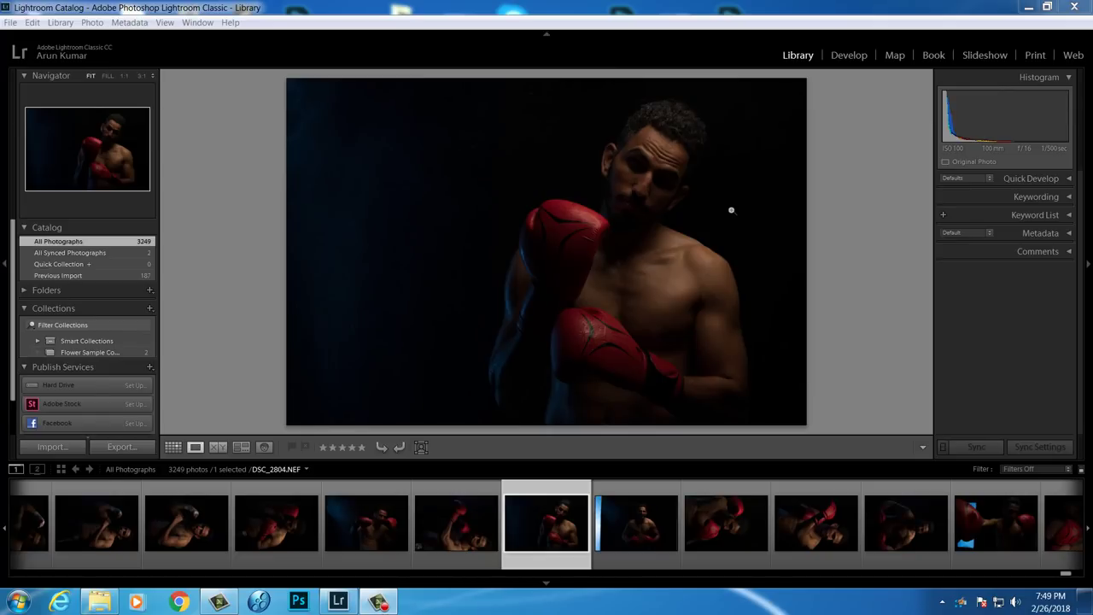
# Switch Lightroom to full-screen mode with Shift+F so the boxer portrait fills the screen.
pyautogui.hotkey('shift', 'f')
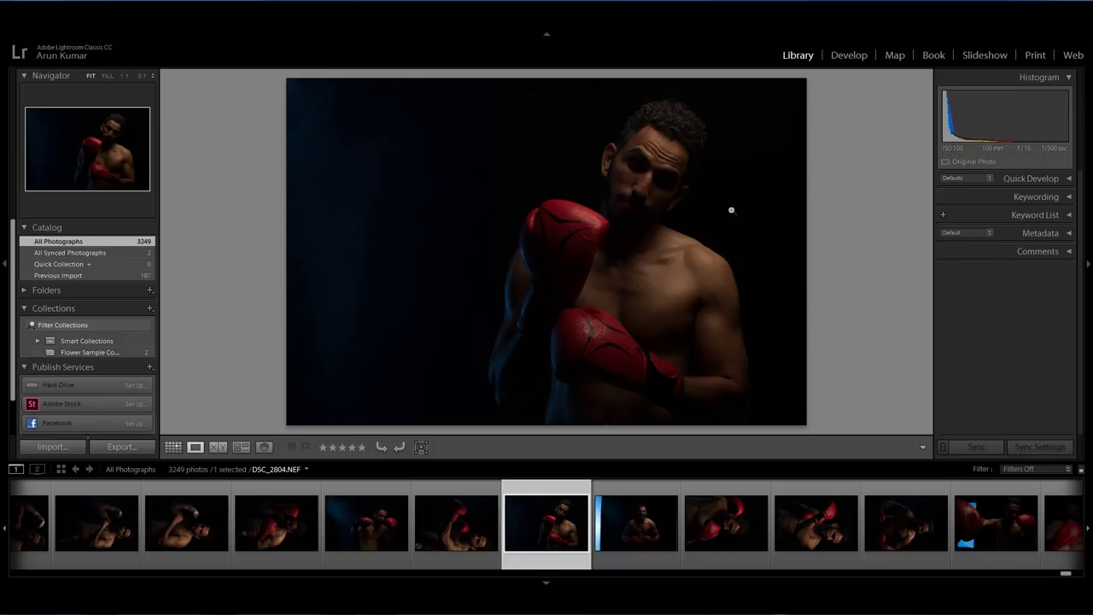
# Collapse the left catalog panel and the bottom filmstrip to enlarge the boxer photo.
pyautogui.click(3, 268)
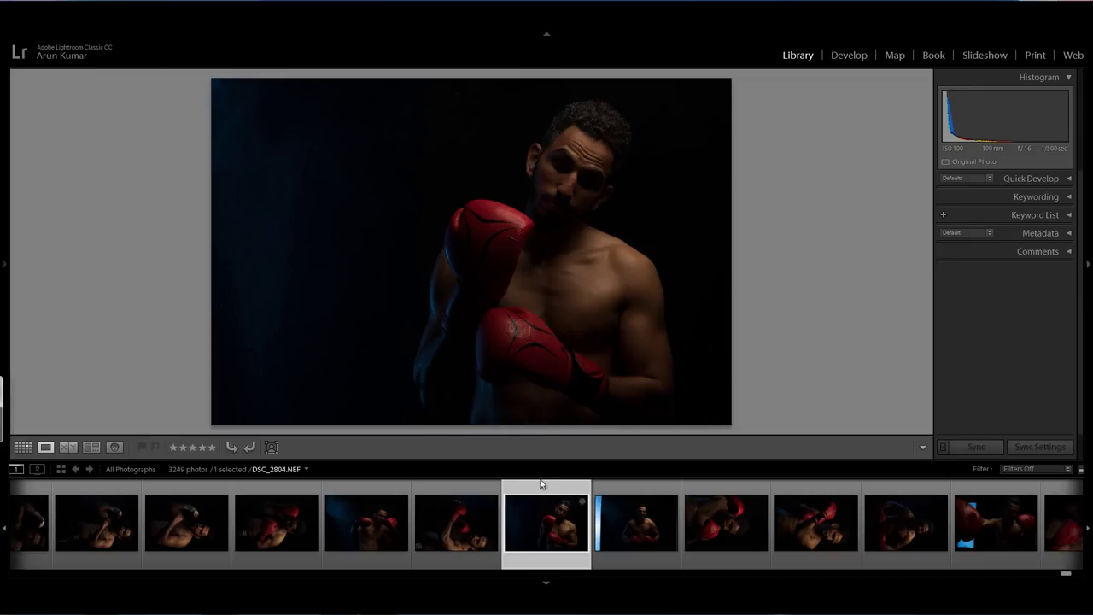
pyautogui.click(546, 583)
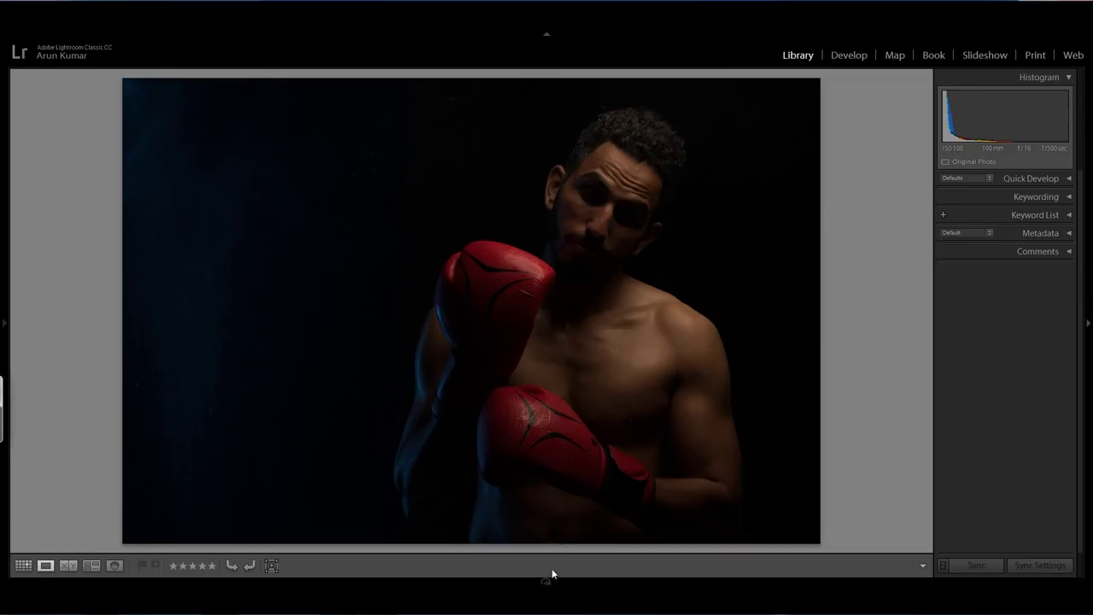
# In Develop, enable Remove Chromatic Aberration and Profile Corrections, then set Shadows to +100.
pyautogui.click(850, 56)
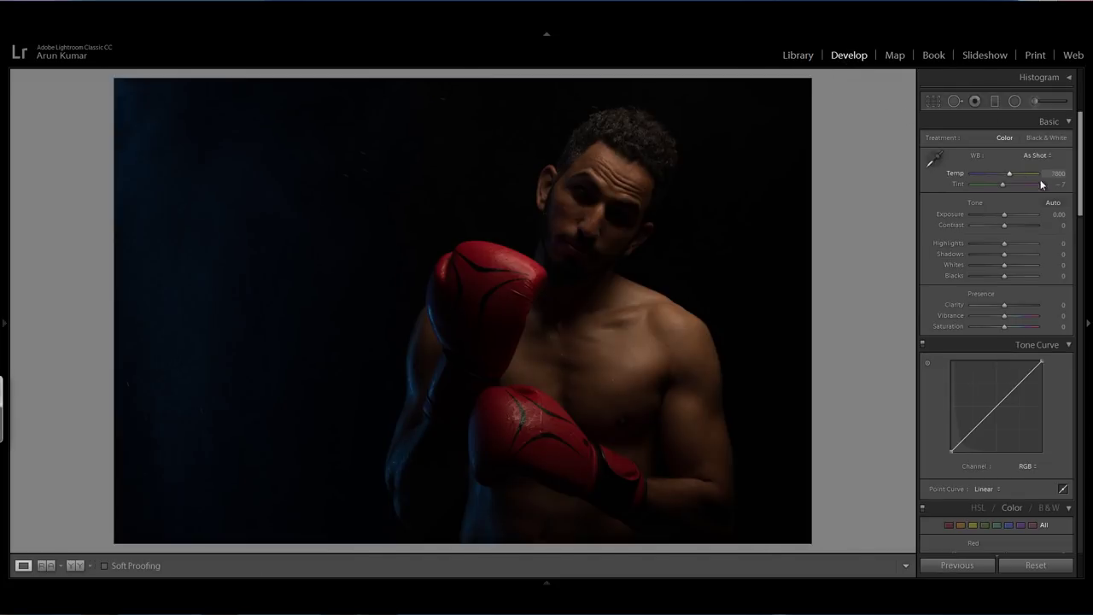
pyautogui.scroll(-5, 1059, 274)
pyautogui.scroll(-10, 1064, 278)
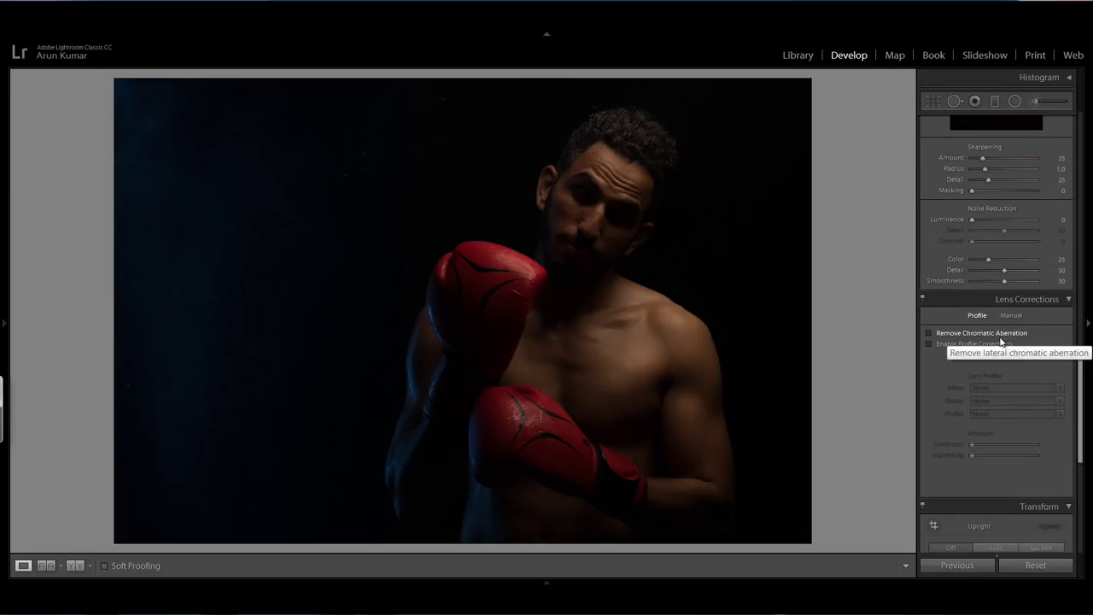
pyautogui.click(958, 334)
pyautogui.click(943, 344)
pyautogui.moveTo(1078, 379); pyautogui.dragTo(1061, 135)
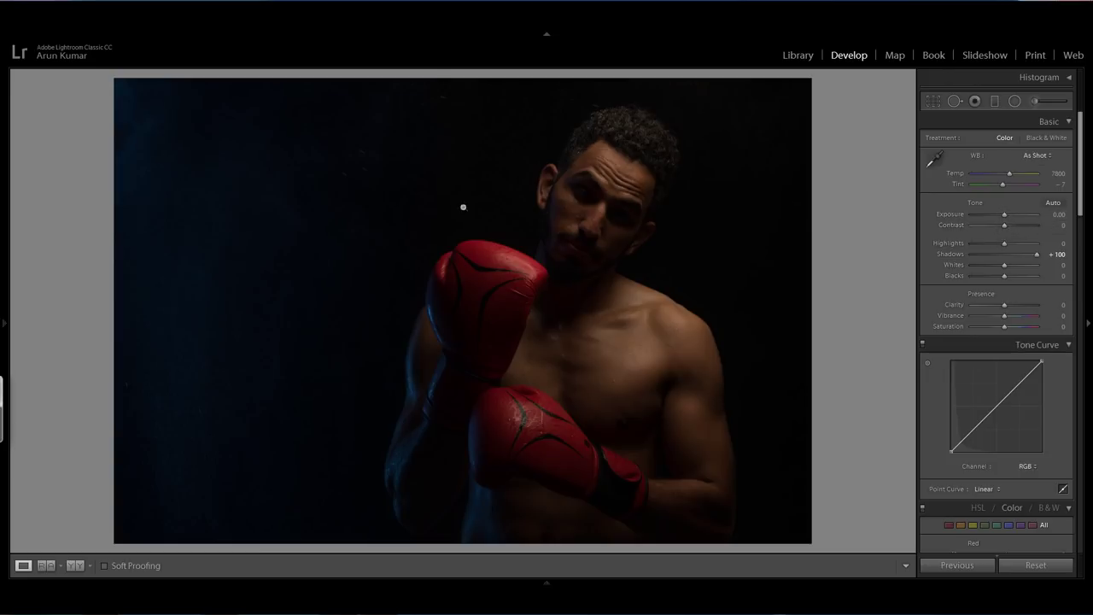
# Set Exposure +1.84, Highlights -100, Clarity +25 and Saturation -51 in the Basic panel.
pyautogui.moveTo(1005, 212); pyautogui.dragTo(1016, 236)
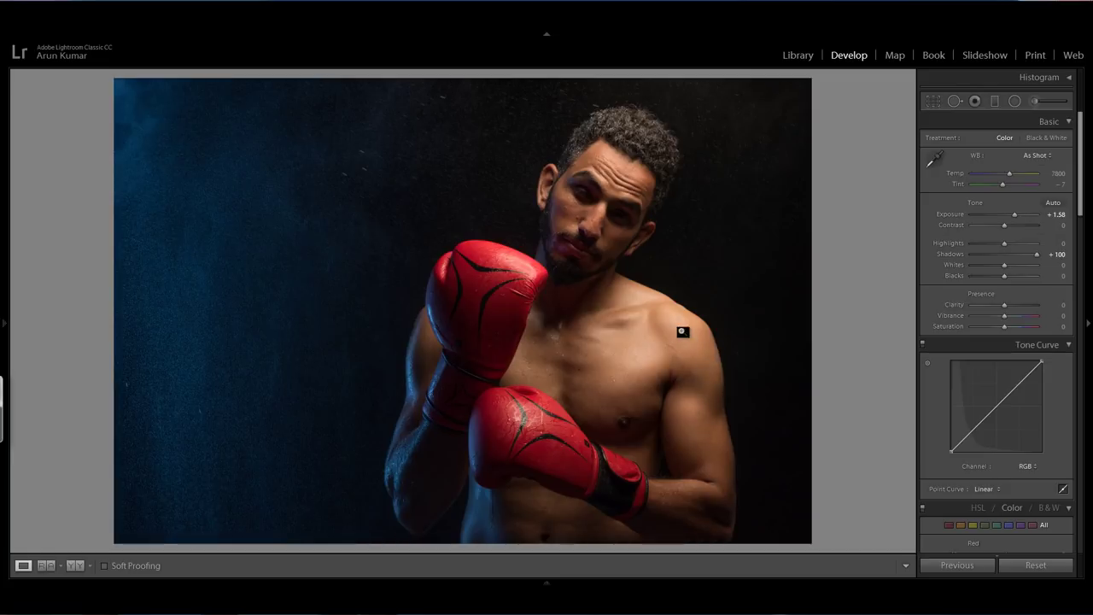
pyautogui.moveTo(1004, 243); pyautogui.dragTo(968, 249)
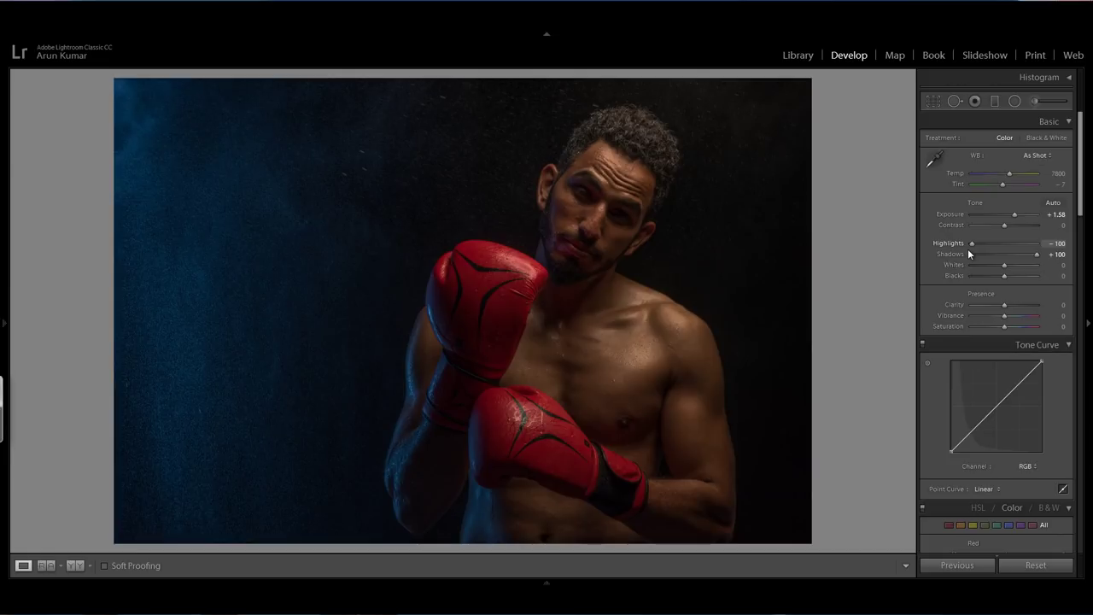
pyautogui.scroll(-2, 1076, 194)
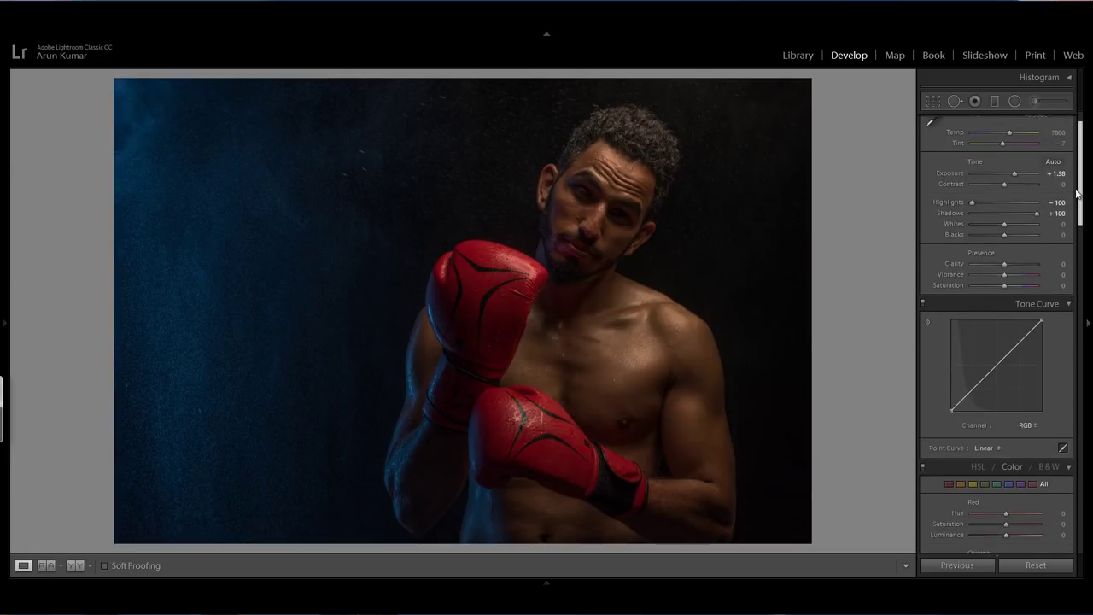
pyautogui.moveTo(1015, 177); pyautogui.dragTo(1014, 178)
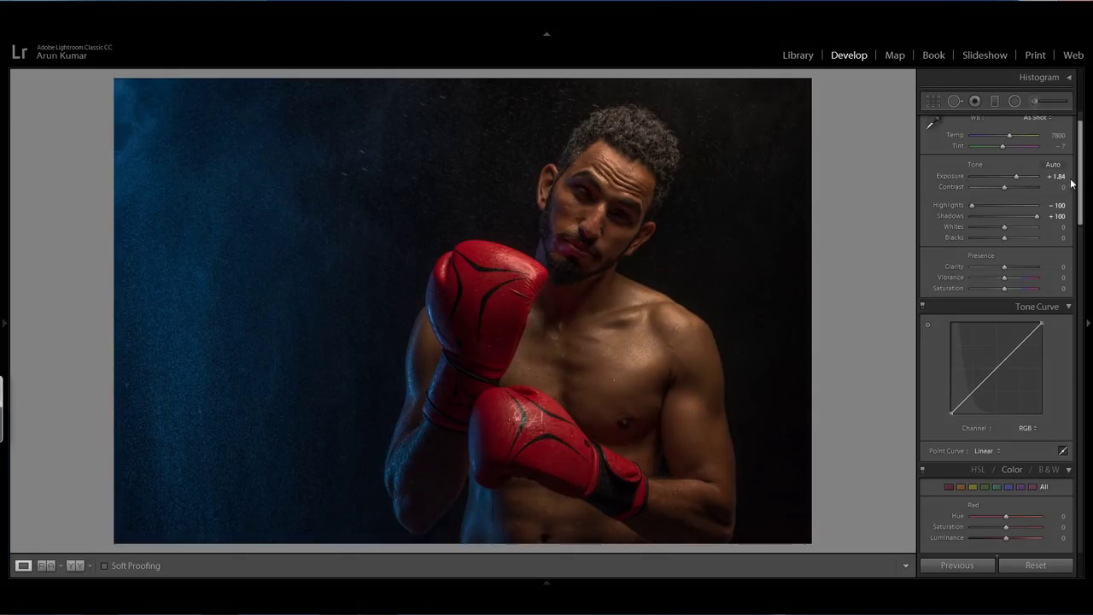
pyautogui.scroll(-1, 1079, 179)
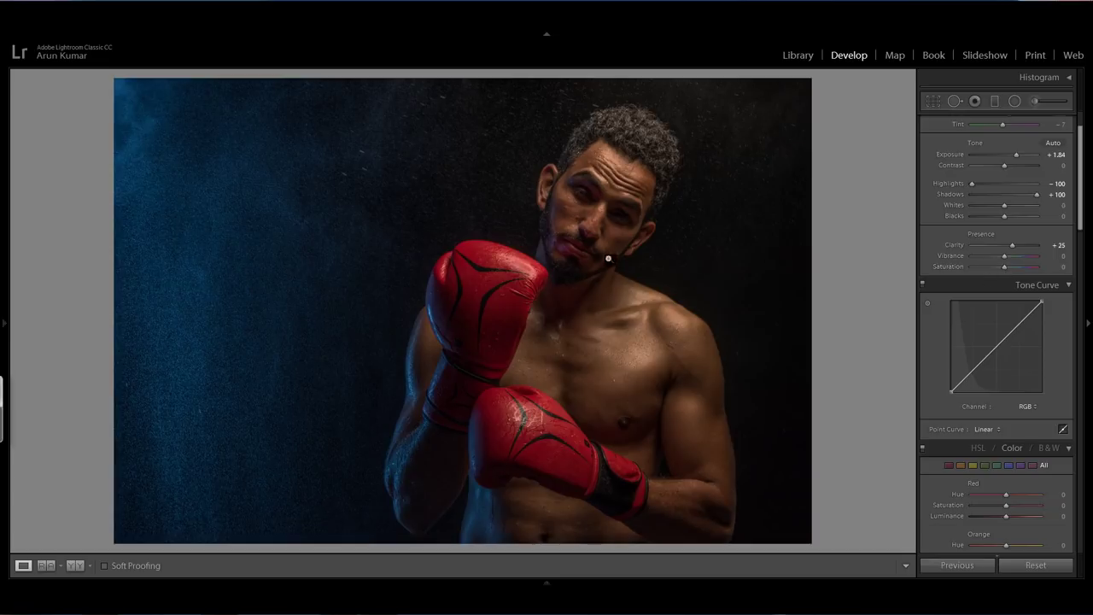
pyautogui.moveTo(1005, 270); pyautogui.dragTo(987, 270)
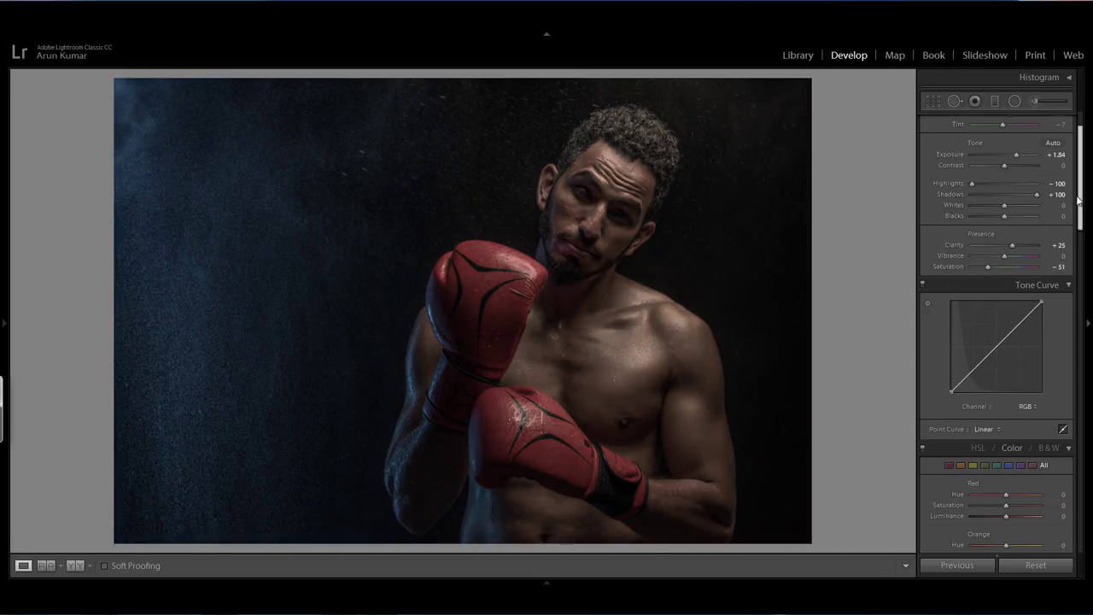
# Set HSL Saturation for Blue and Red to +100.
pyautogui.scroll(-6, 1027, 183)
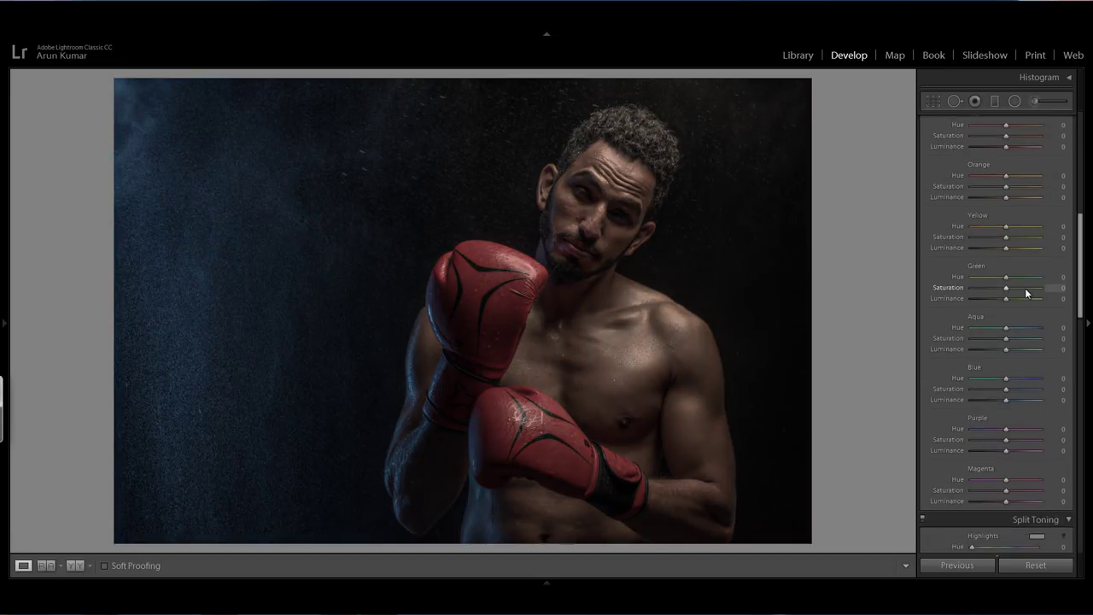
pyautogui.moveTo(1006, 388); pyautogui.dragTo(1056, 390)
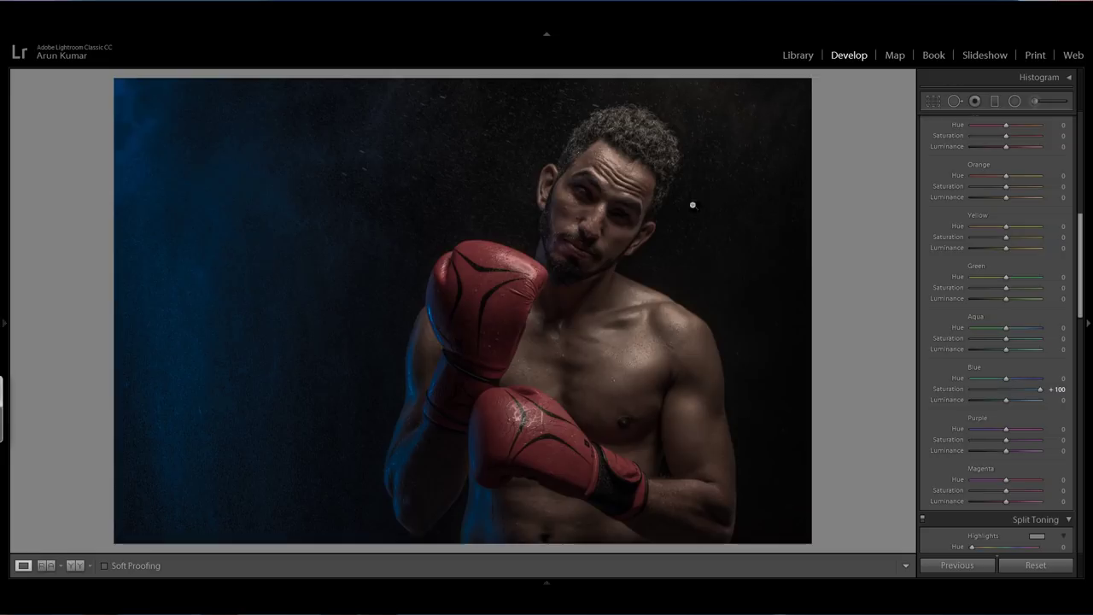
pyautogui.scroll(3, 1079, 249)
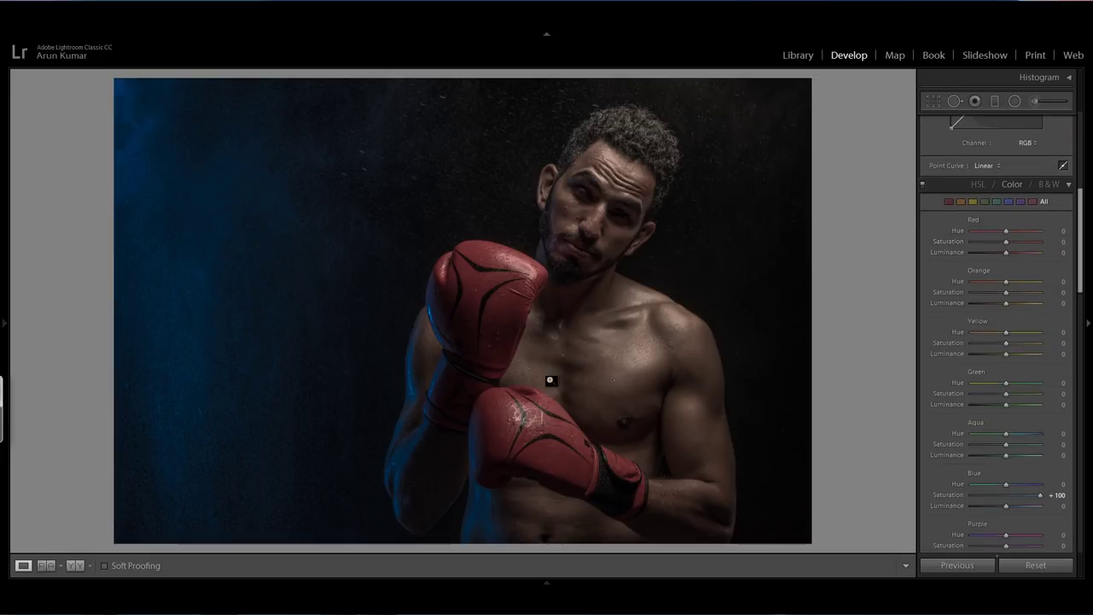
pyautogui.moveTo(1006, 241); pyautogui.dragTo(1044, 251)
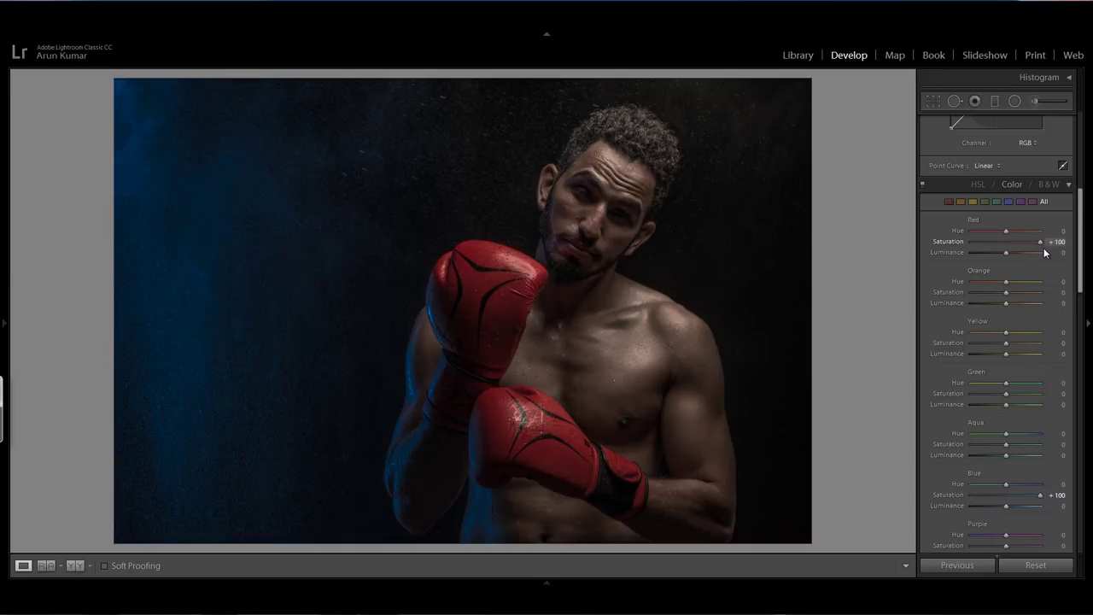
# Raise Vibrance in the Basic panel to about +37.
pyautogui.scroll(3, 1077, 247)
pyautogui.scroll(-2, 1078, 248)
pyautogui.moveTo(1078, 248); pyautogui.dragTo(1070, 325)
pyautogui.scroll(10, 1069, 320)
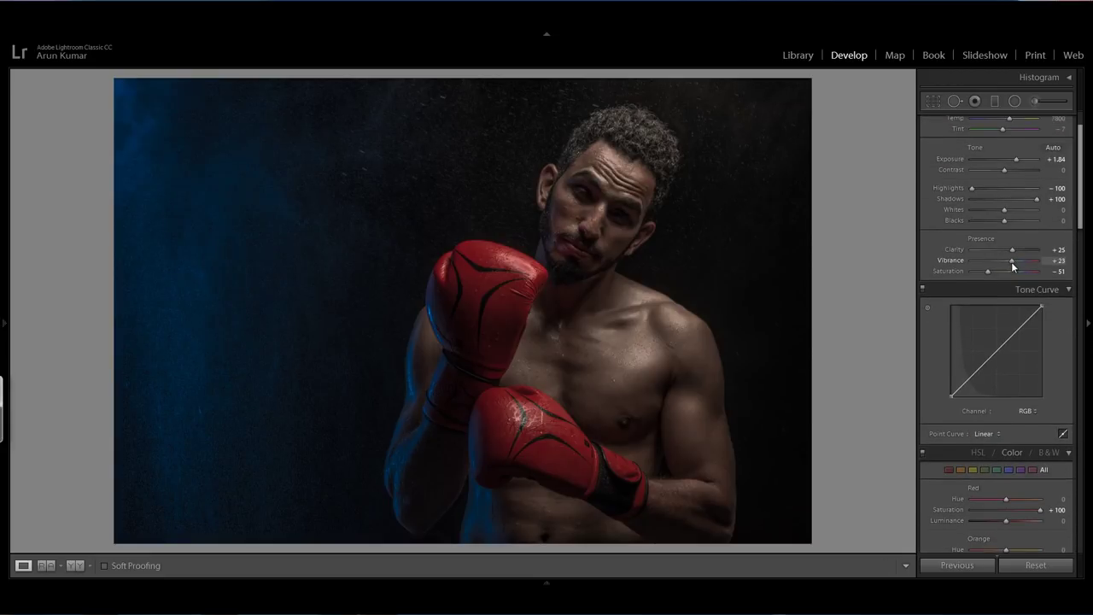
pyautogui.moveTo(1012, 266); pyautogui.dragTo(1008, 269)
pyautogui.moveTo(1080, 208); pyautogui.dragTo(1067, 339)
# Set the Detail panel's Sharpening Amount to 104.
pyautogui.scroll(-8, 1068, 339)
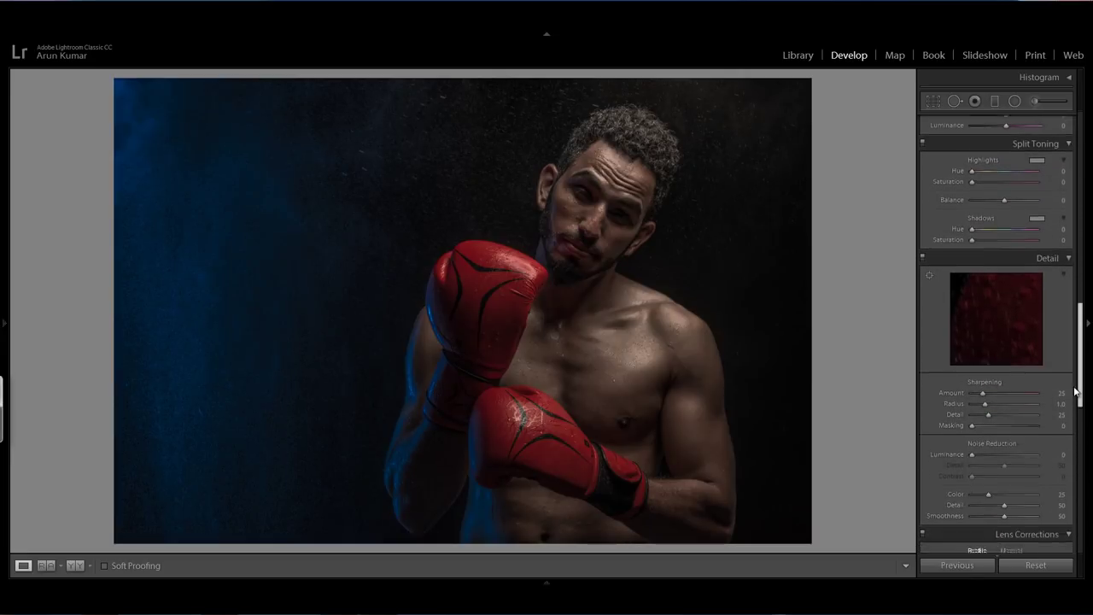
pyautogui.moveTo(987, 277); pyautogui.dragTo(1020, 278)
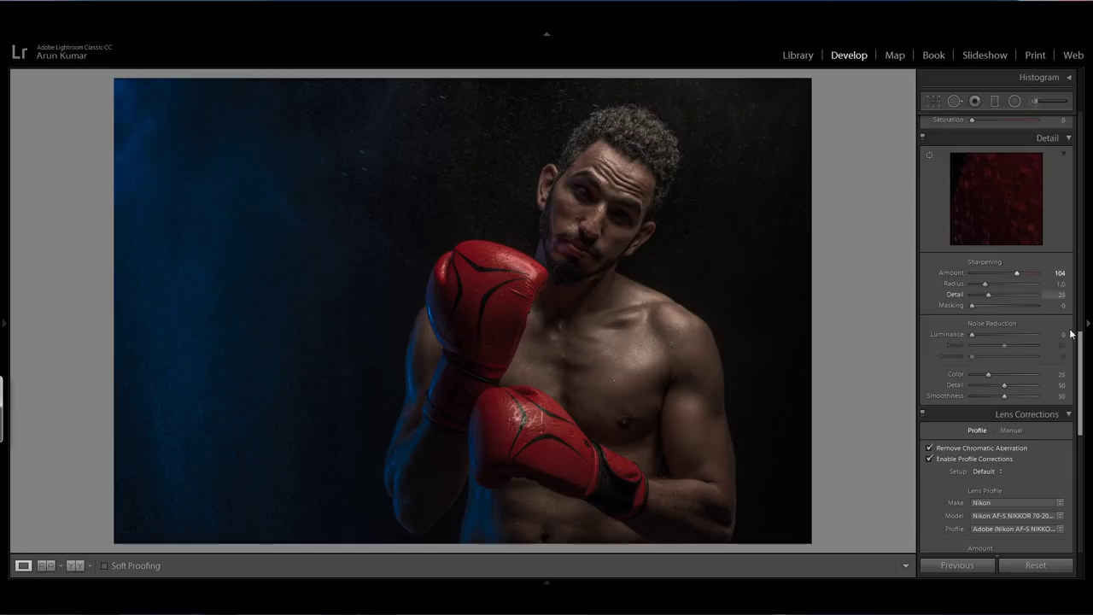
pyautogui.moveTo(1083, 363); pyautogui.dragTo(1089, 295)
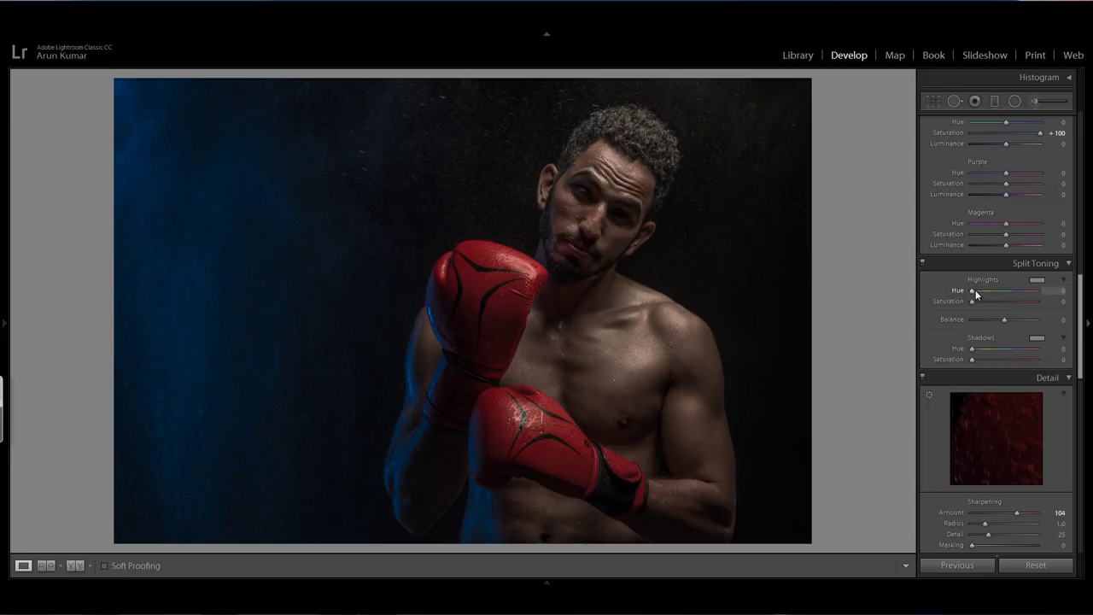
# Choose the yellow Split Toning highlight preset at Hue 52, Saturation 64.
pyautogui.click(1036, 281)
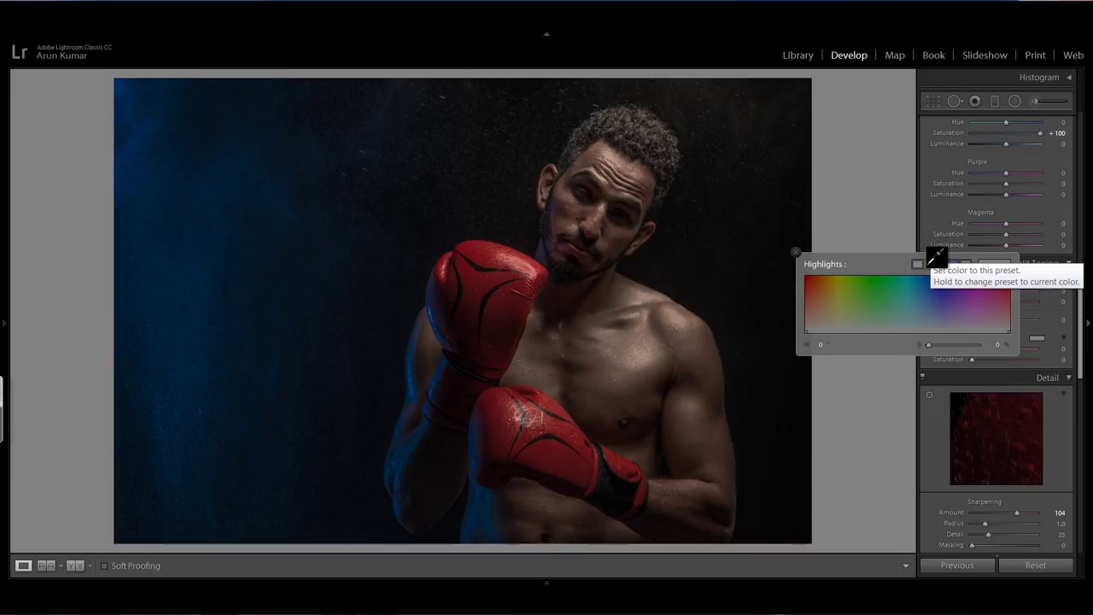
pyautogui.click(930, 266)
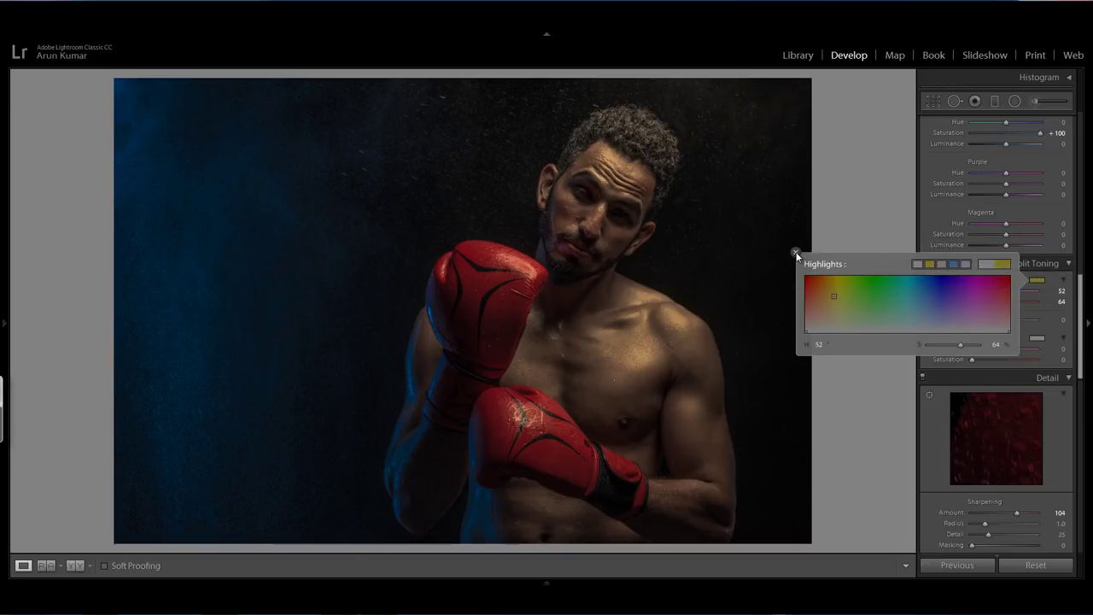
pyautogui.click(796, 256)
pyautogui.moveTo(1080, 301); pyautogui.dragTo(1082, 117)
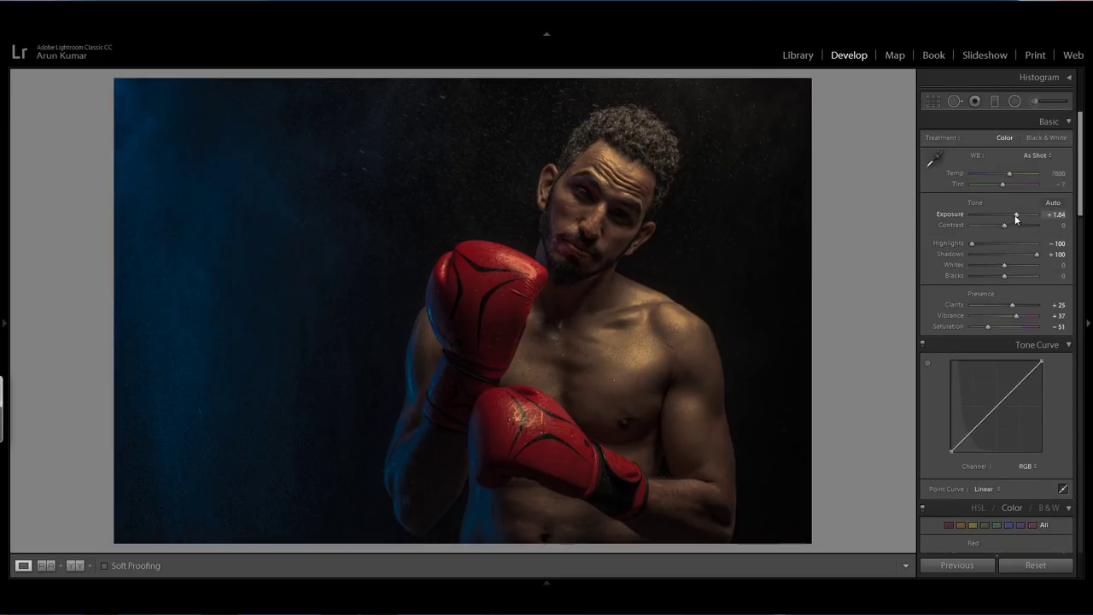
# Set Whites to +47 and switch to the side-by-side Before/After view.
pyautogui.moveTo(1004, 264); pyautogui.dragTo(1016, 279)
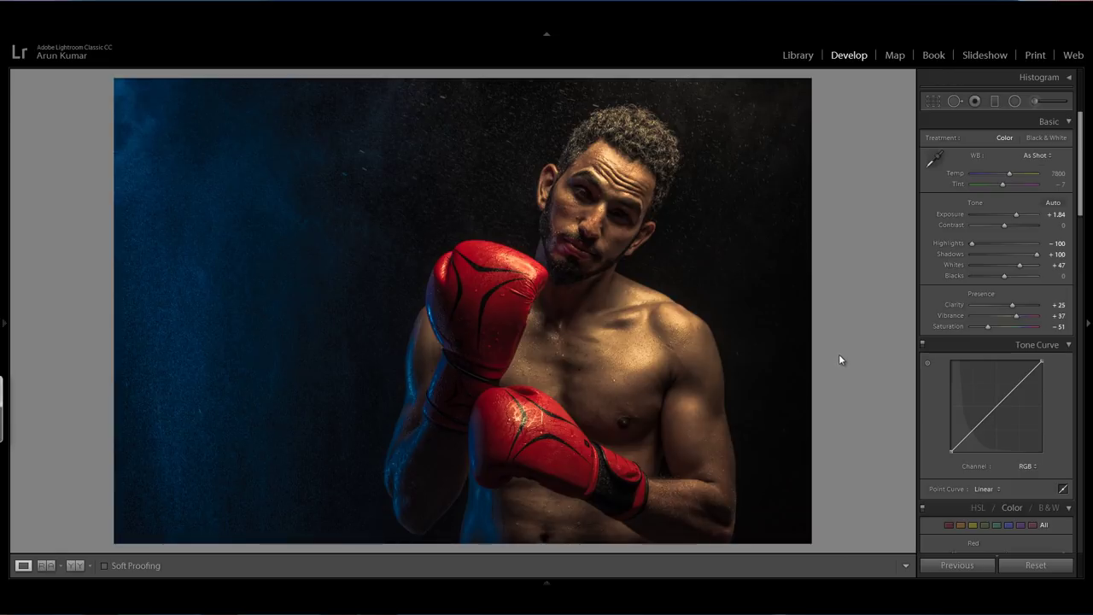
pyautogui.click(77, 566)
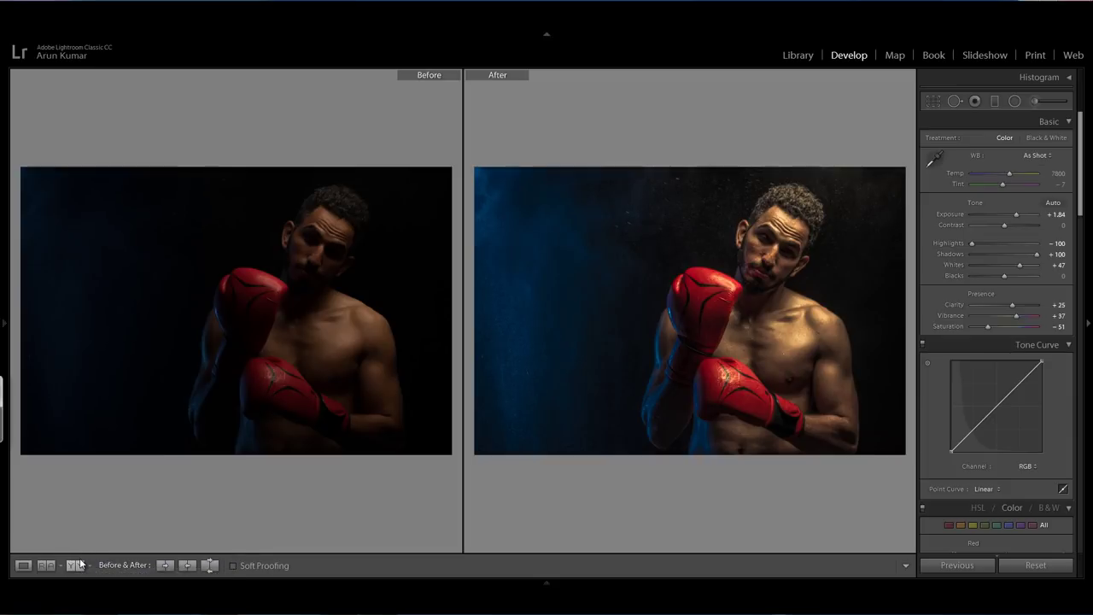
# Return to Loupe view and toggle the unedited Before view with the backslash key.
pyautogui.click(82, 562)
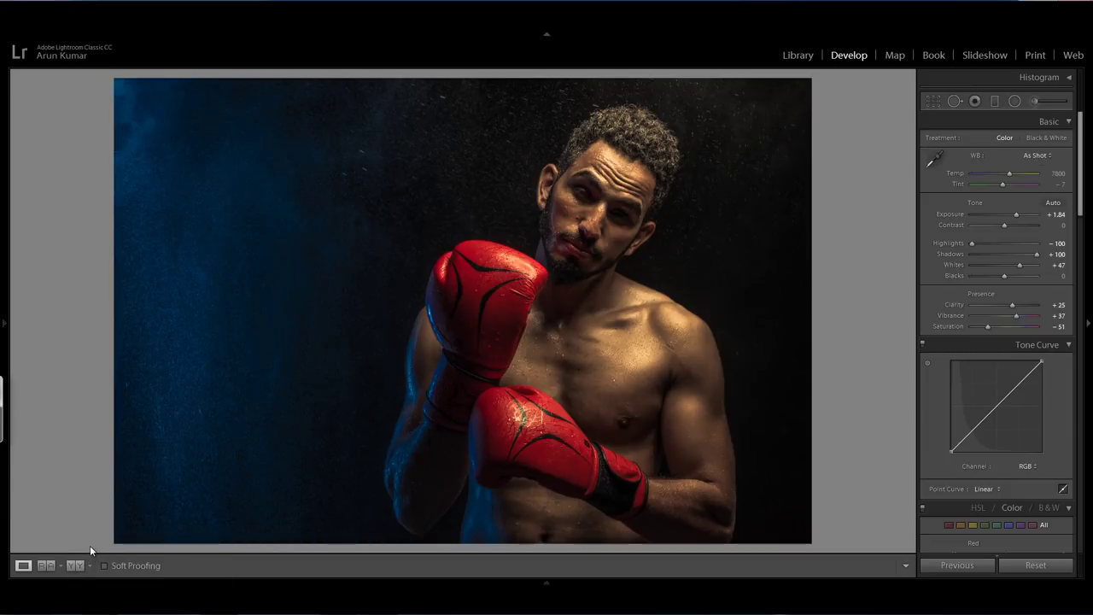
pyautogui.press('\\')
pyautogui.press('\\')
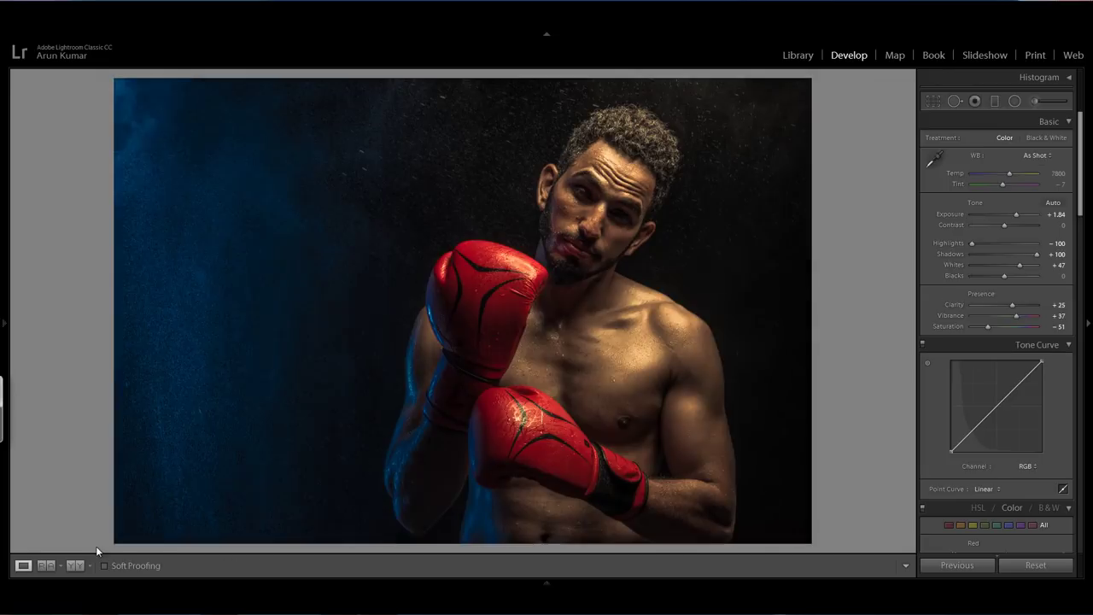